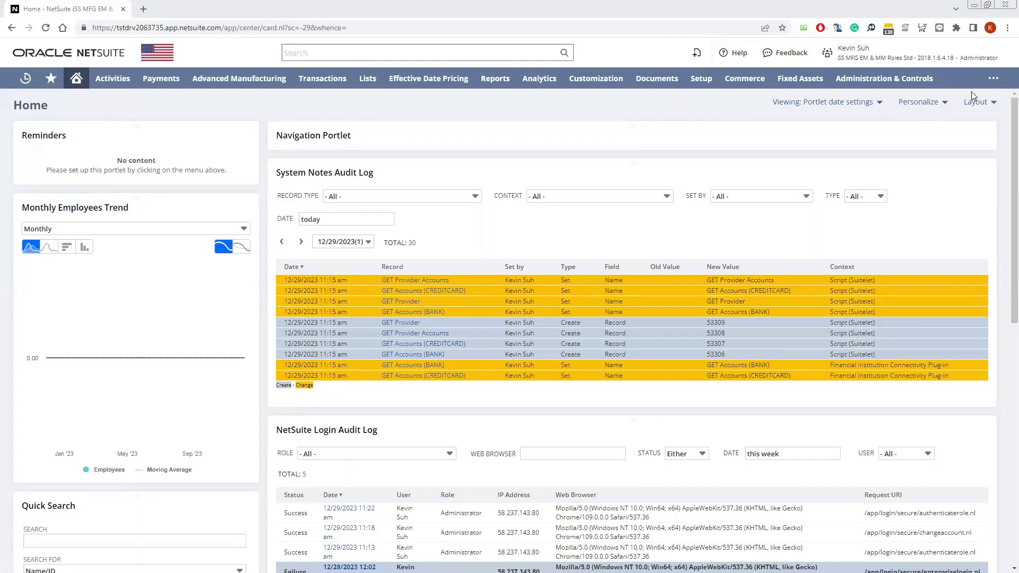
Search the SuiteApp Marketplace for 'bank feed' and open the Bank Feeds app, installed at version 23.2.1.
{"action": "mouse_move", "coordinate": [993, 79]}
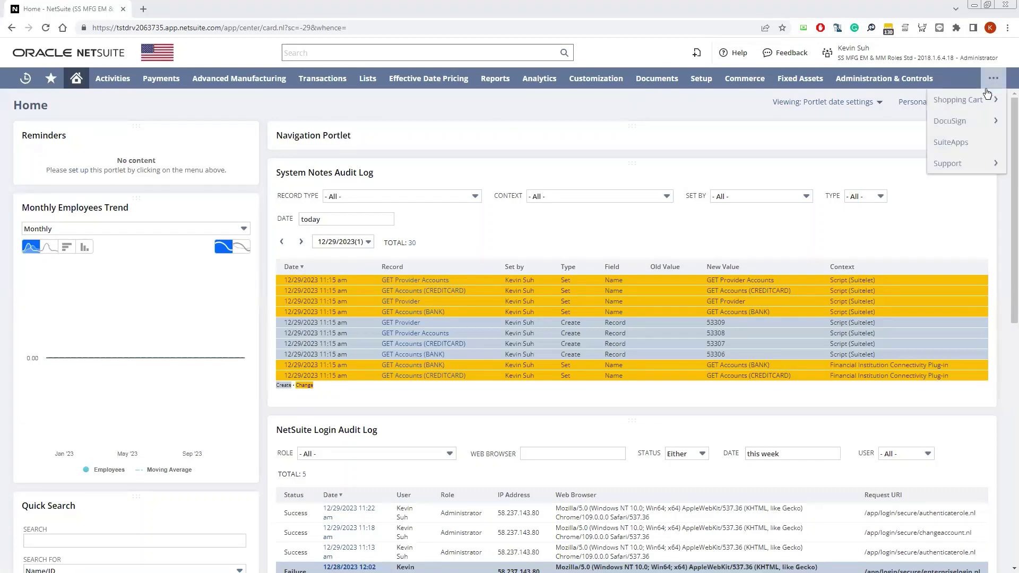
{"action": "left_click", "coordinate": [959, 142]}
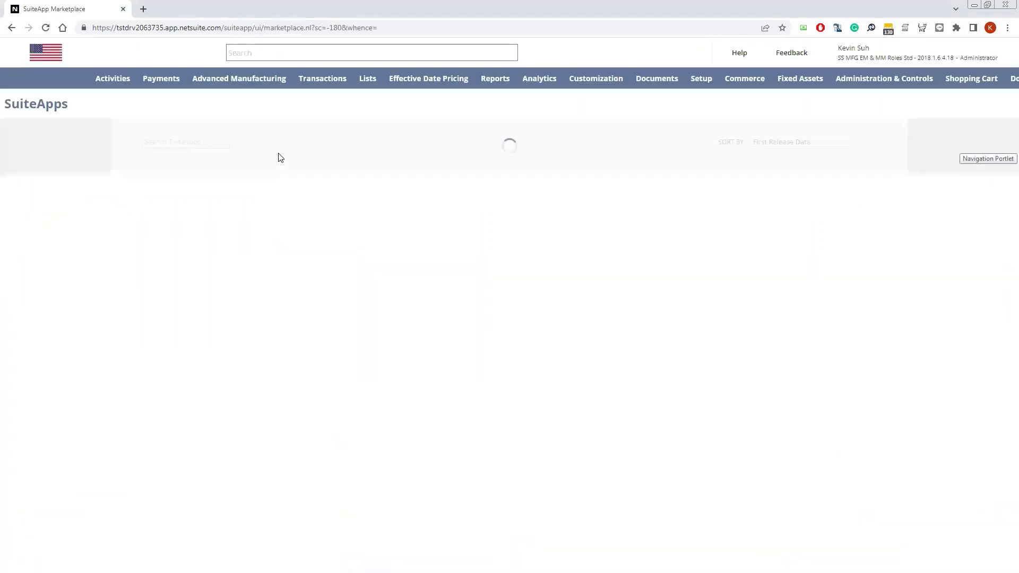
{"action": "left_click", "coordinate": [304, 51]}
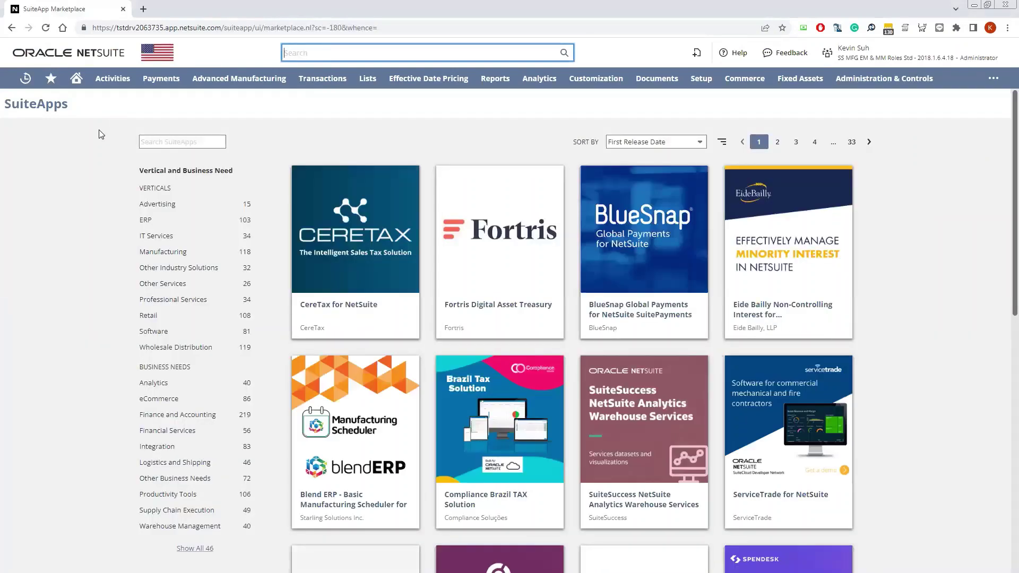
{"action": "left_click", "coordinate": [170, 142]}
{"action": "type", "text": "bank feed"}
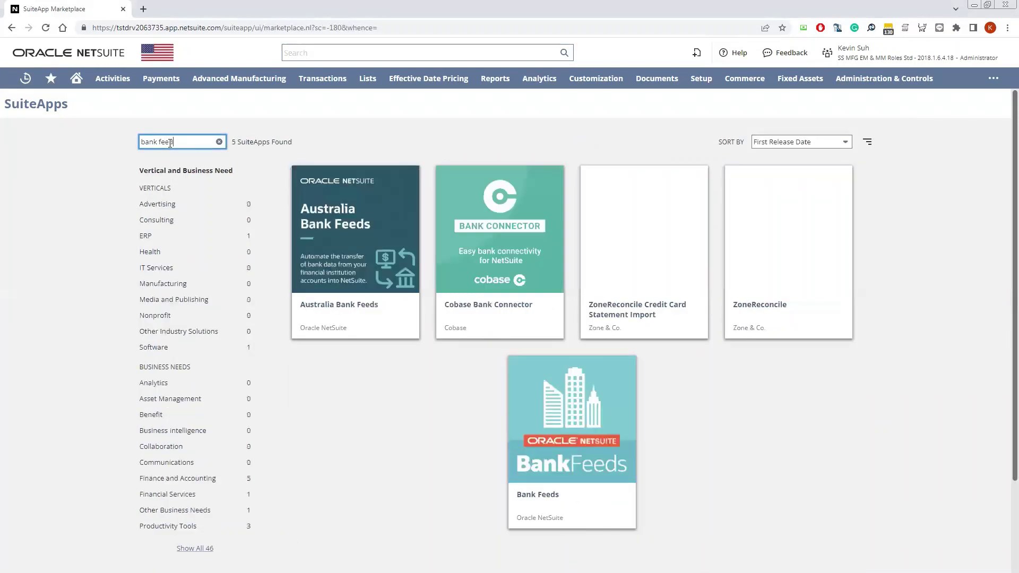
{"action": "left_click", "coordinate": [559, 452]}
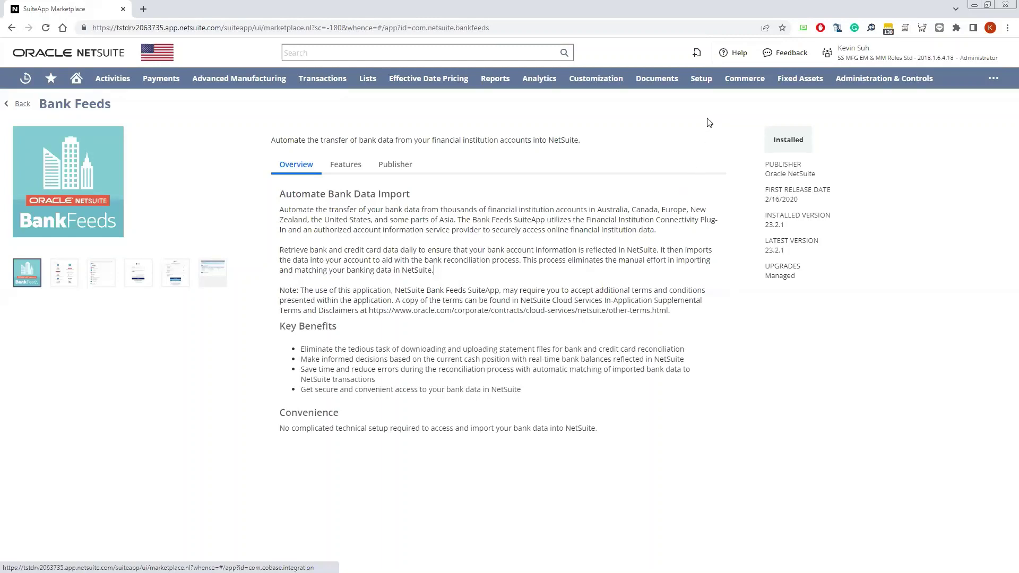
From Setup > Accounting > Financial Institution > List, view Bank Feeds and show its Format Profile: Configuration.
{"action": "mouse_move", "coordinate": [706, 87]}
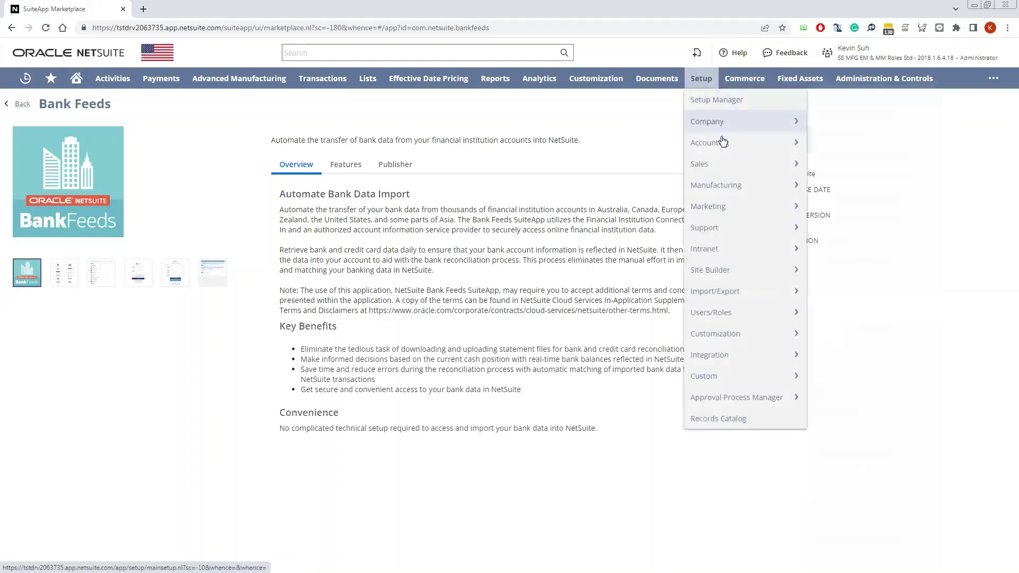
{"action": "mouse_move", "coordinate": [717, 143]}
{"action": "scroll", "coordinate": [897, 550], "scroll_direction": "down", "scroll_amount": 5}
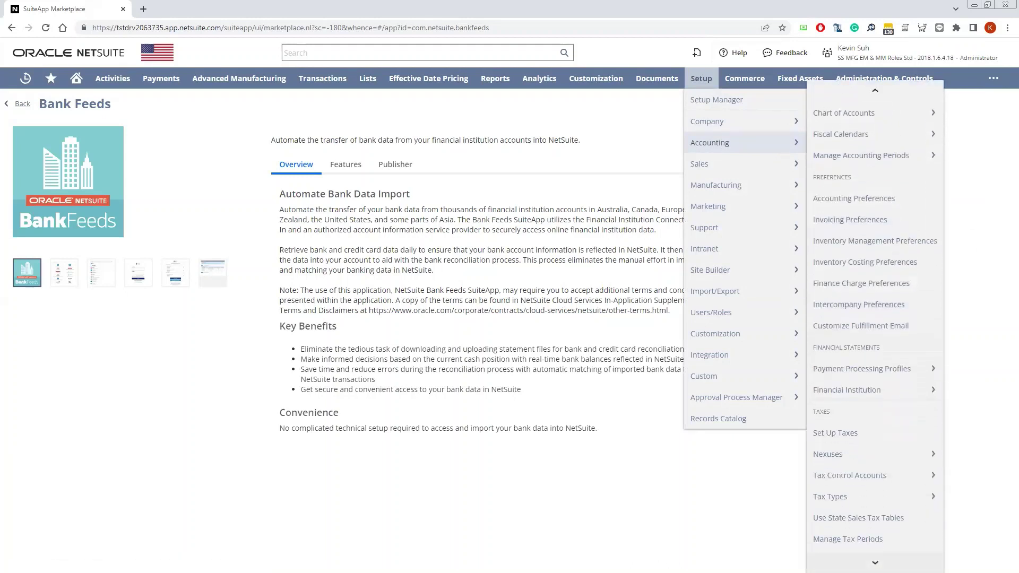
{"action": "mouse_move", "coordinate": [873, 369]}
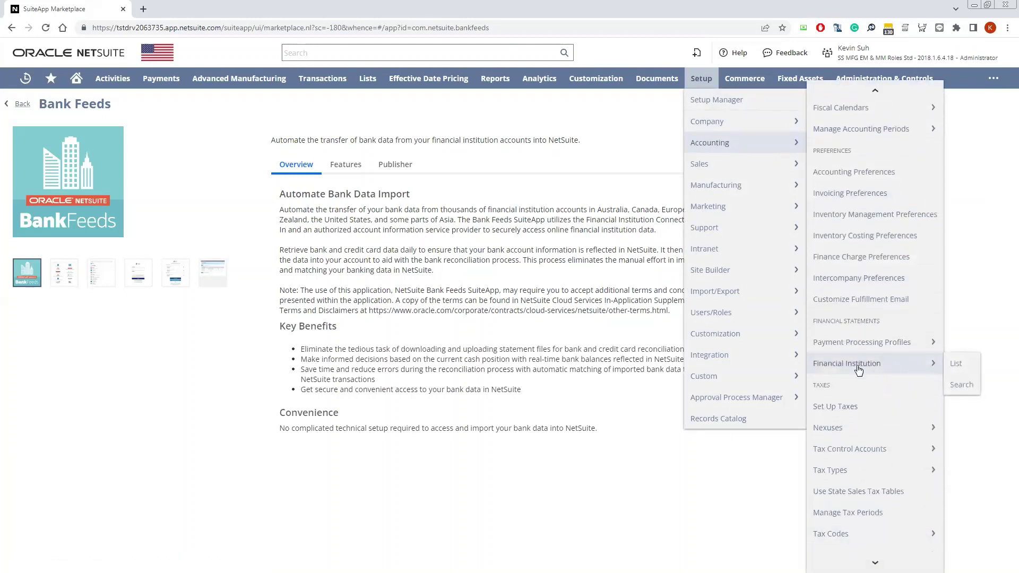
{"action": "left_click", "coordinate": [955, 364]}
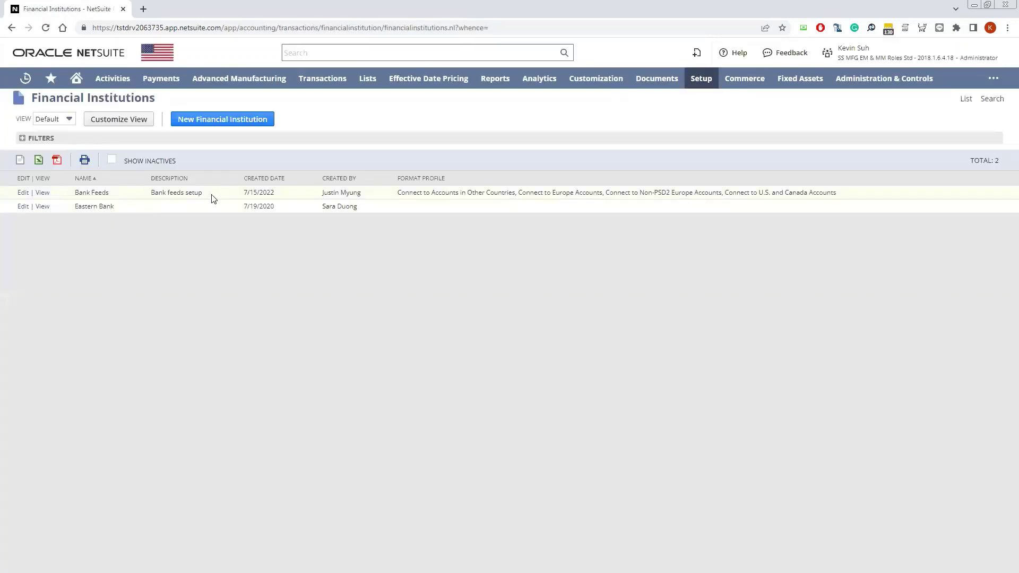
{"action": "left_click_drag", "start_coordinate": [213, 197], "coordinate": [70, 195]}
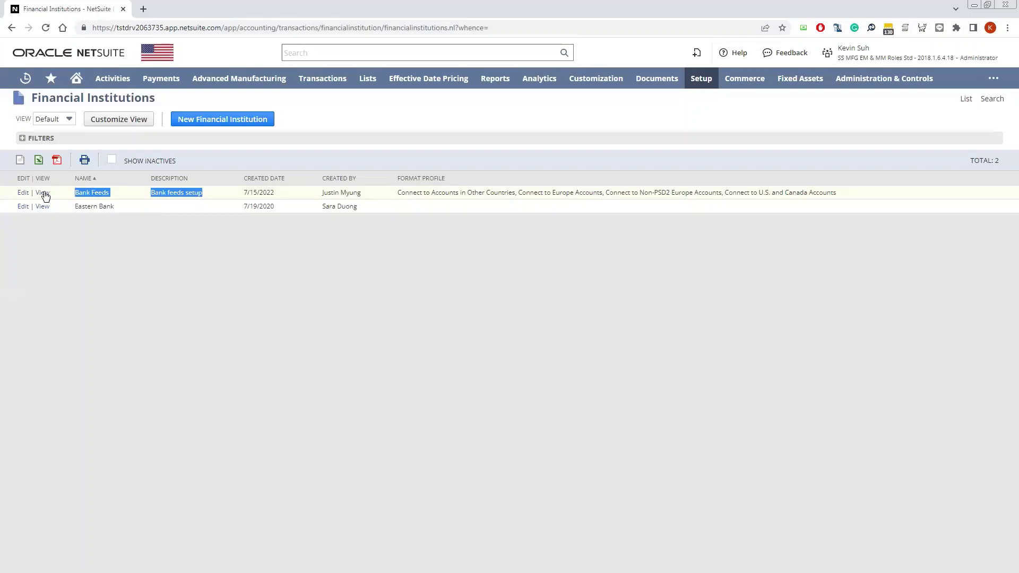
{"action": "left_click", "coordinate": [44, 195]}
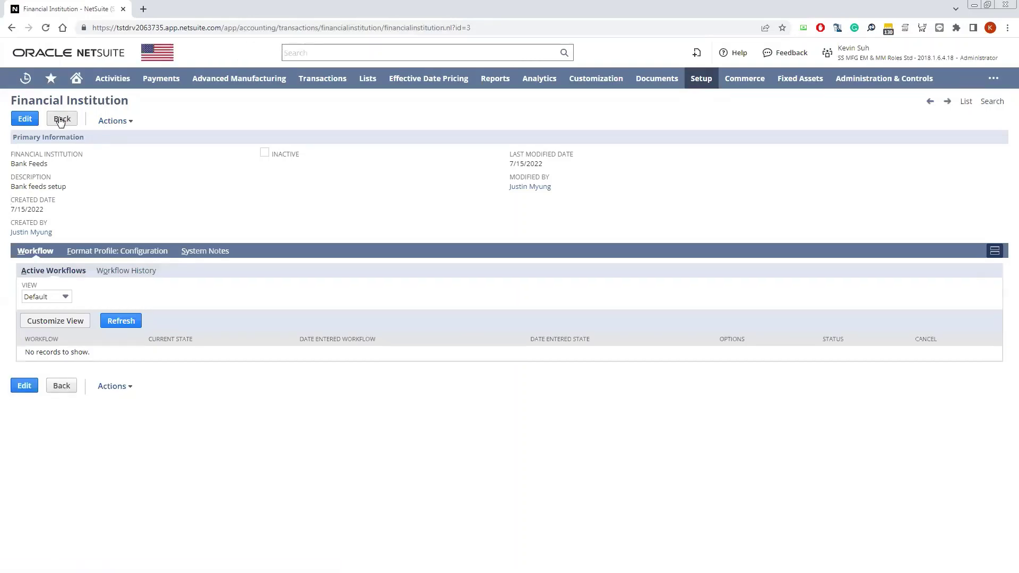
{"action": "left_click", "coordinate": [107, 256]}
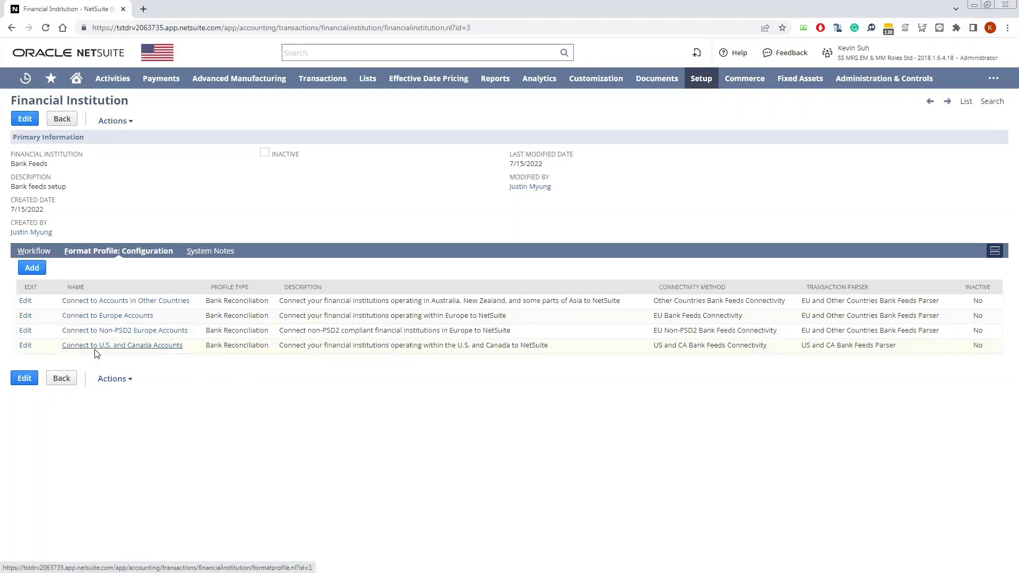
Edit the Connect to U.S. and Canada Accounts profile and try connecting a new institution from Connectivity Configuration.
{"action": "left_click", "coordinate": [25, 346]}
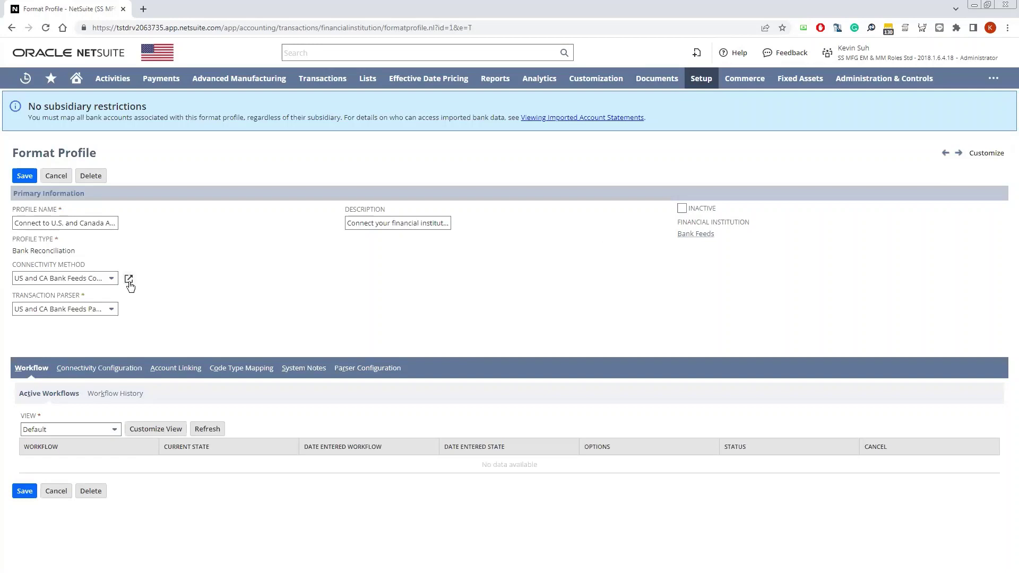
{"action": "left_click", "coordinate": [107, 374]}
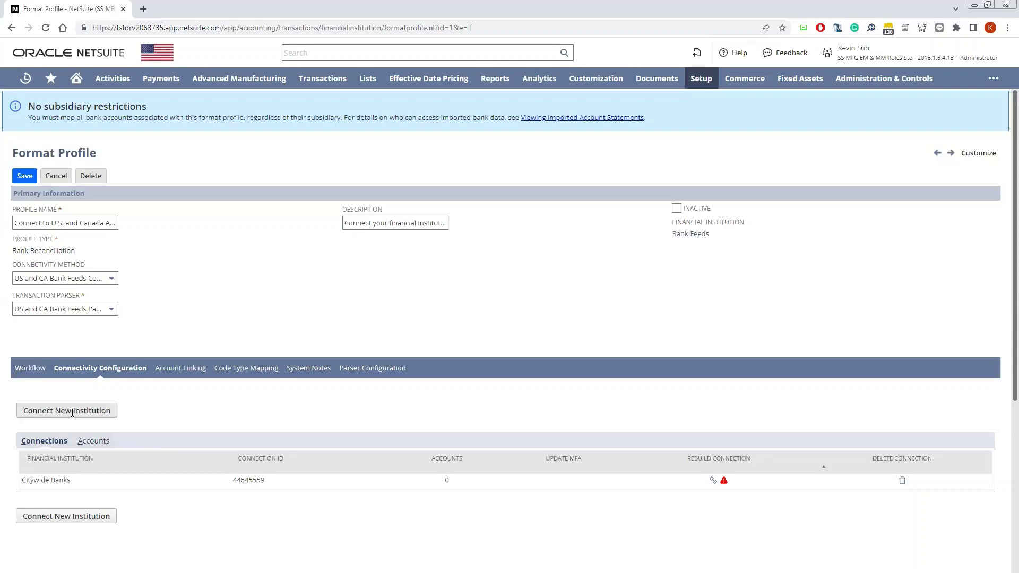
{"action": "left_click", "coordinate": [76, 457]}
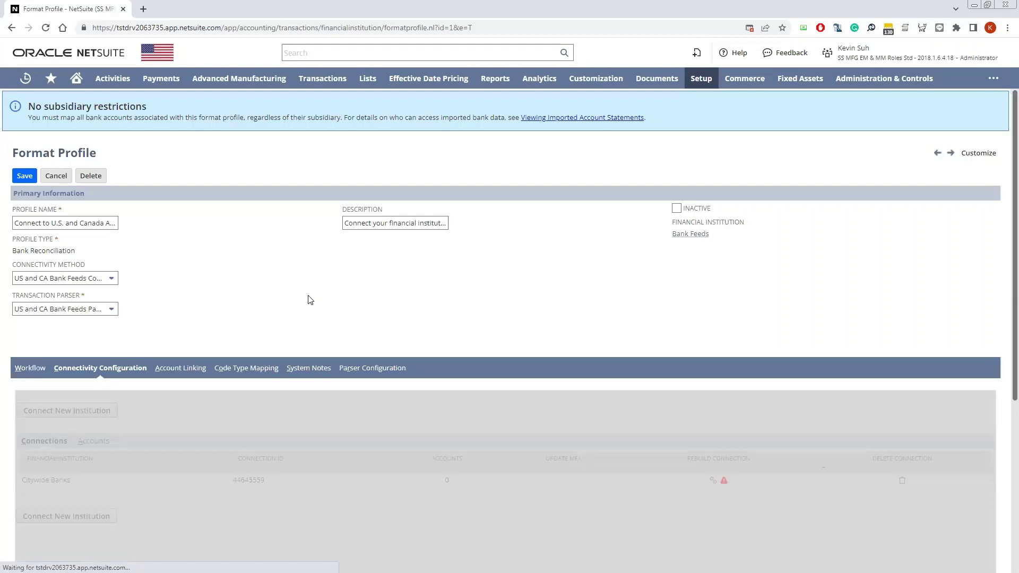
Always allow pop-ups from the NetSuite site in the browser.
{"action": "left_click", "coordinate": [749, 28]}
{"action": "left_click", "coordinate": [634, 80]}
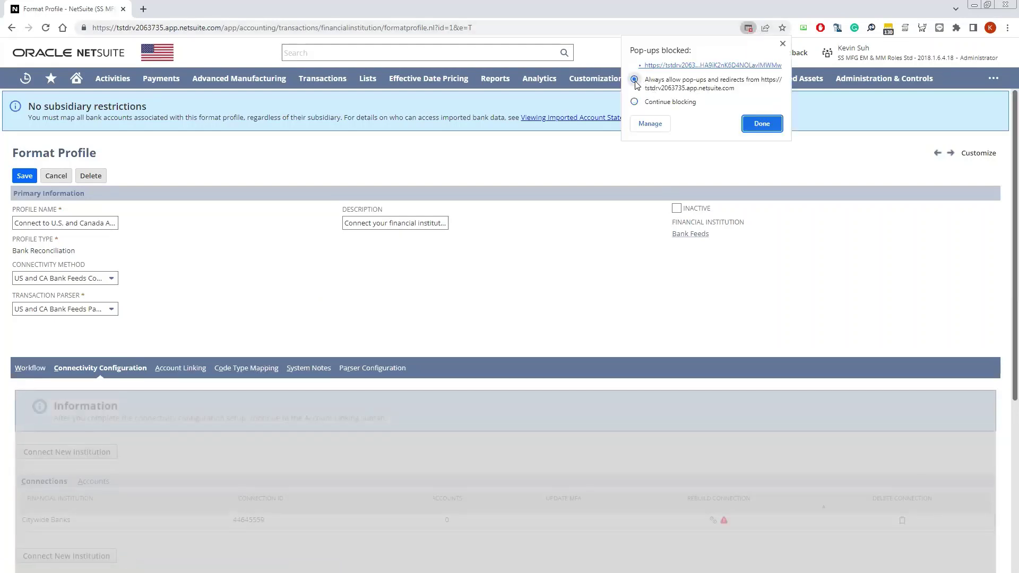
{"action": "left_click", "coordinate": [763, 124]}
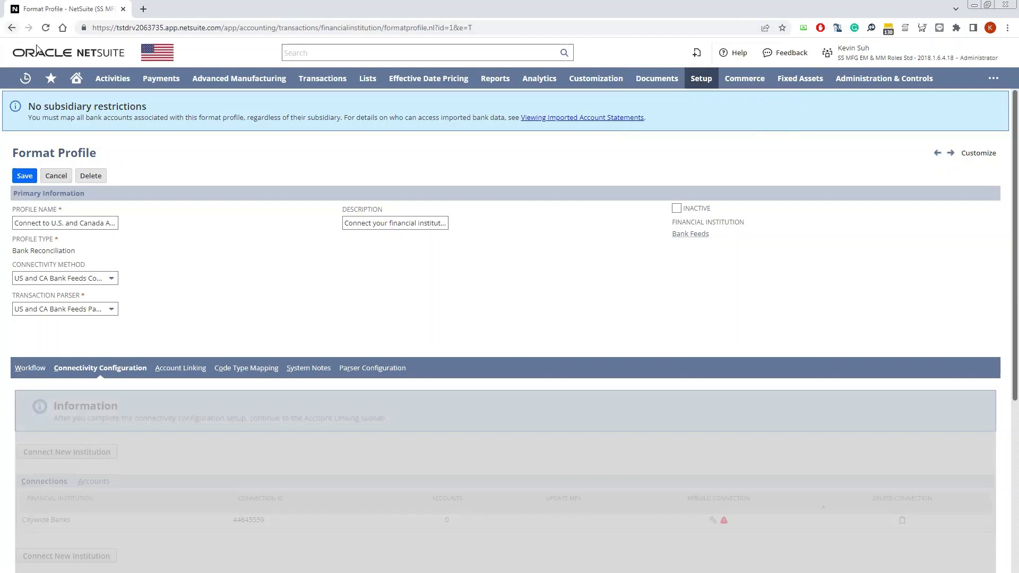
Reload the format profile and retry connecting a new institution from Connectivity Configuration.
{"action": "left_click", "coordinate": [46, 28]}
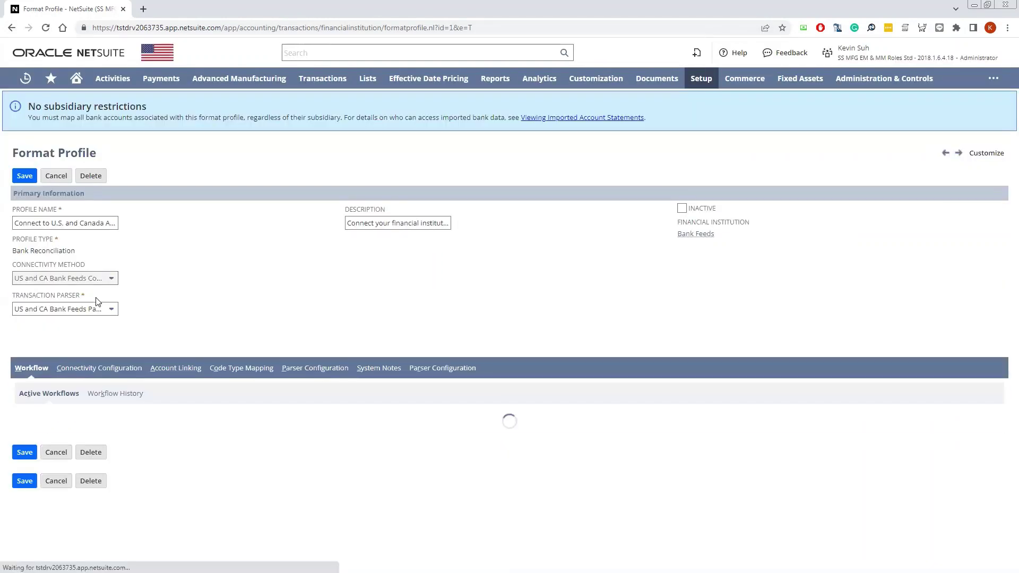
{"action": "left_click", "coordinate": [116, 372]}
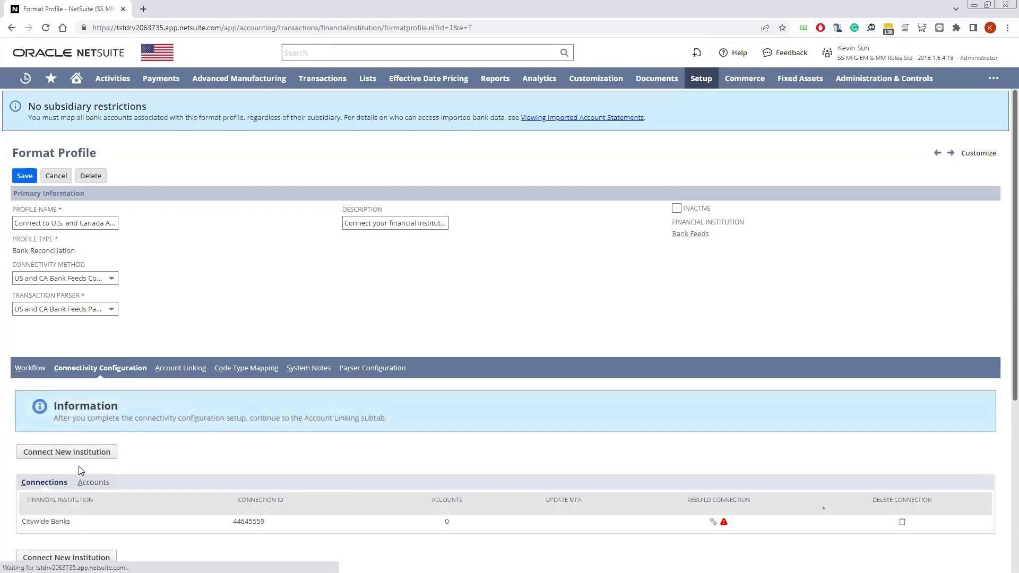
{"action": "left_click", "coordinate": [98, 451]}
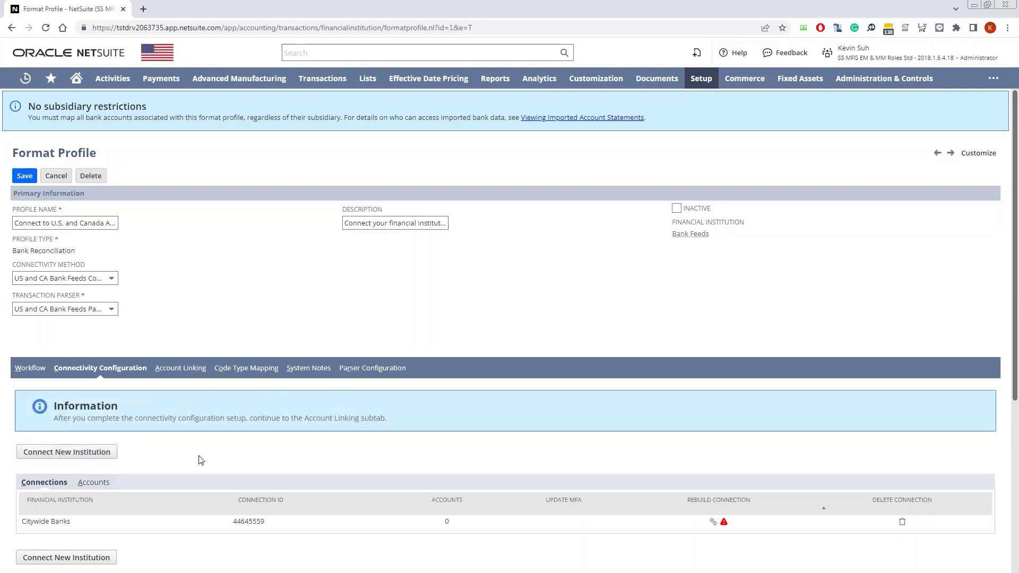
{"action": "scroll", "coordinate": [201, 460], "scroll_direction": "down", "scroll_amount": 3}
Start a new institution connection, move the pop-up aside, and search 'wells fargo' in Find your bank.
{"action": "left_click", "coordinate": [86, 297]}
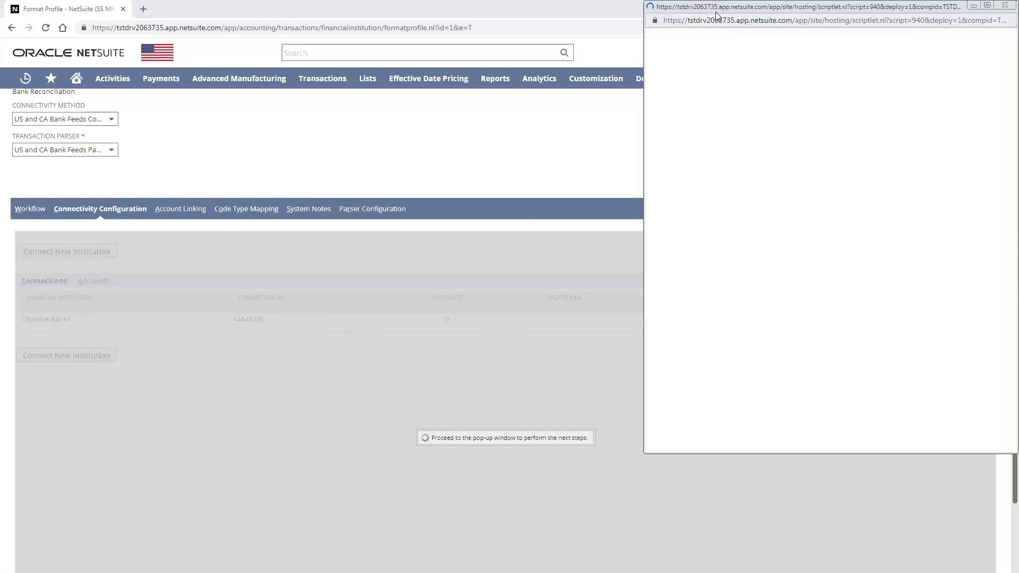
{"action": "left_click_drag", "start_coordinate": [716, 13], "coordinate": [575, 35]}
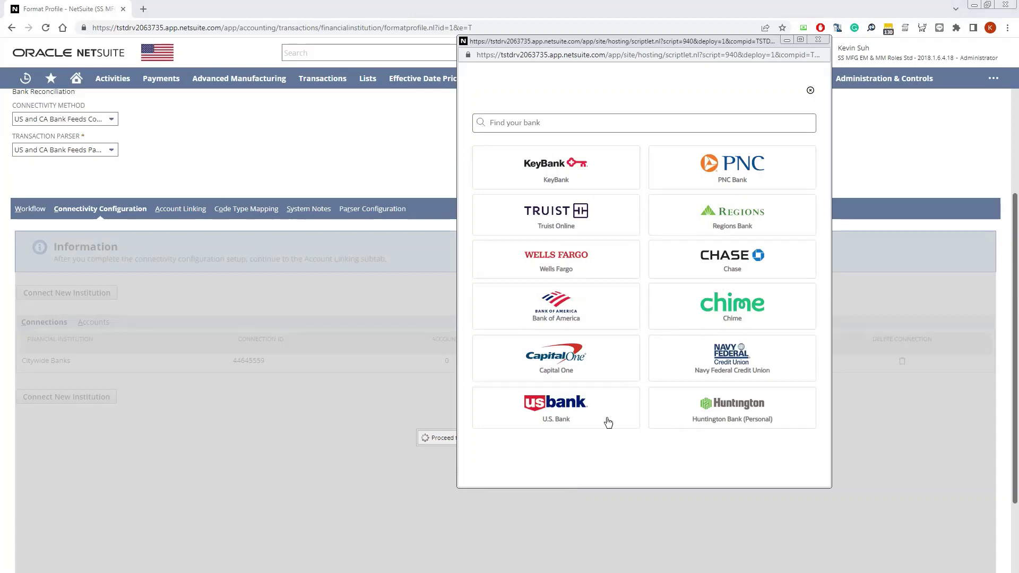
{"action": "left_click", "coordinate": [550, 124]}
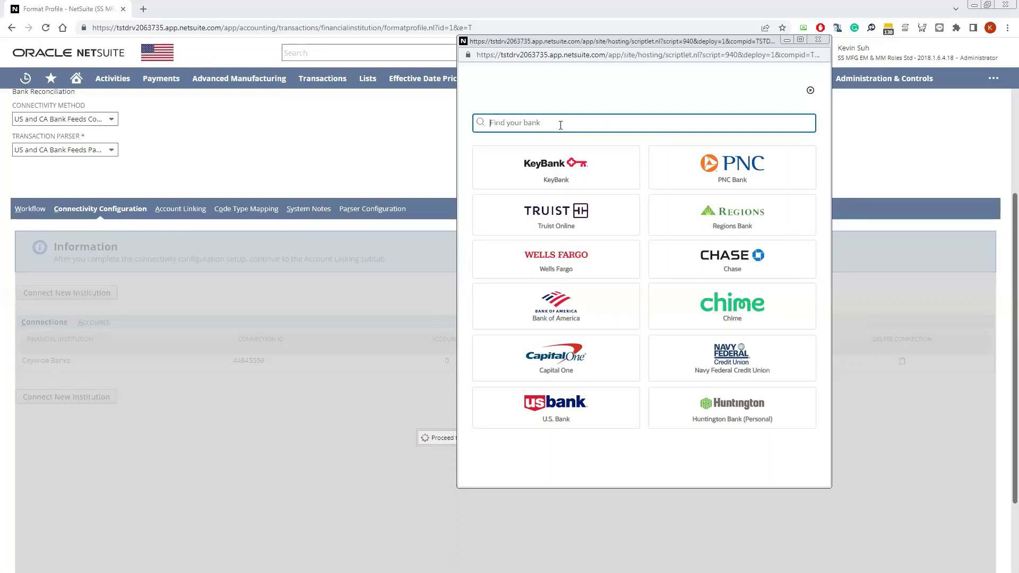
{"action": "type", "text": "wells fargo"}
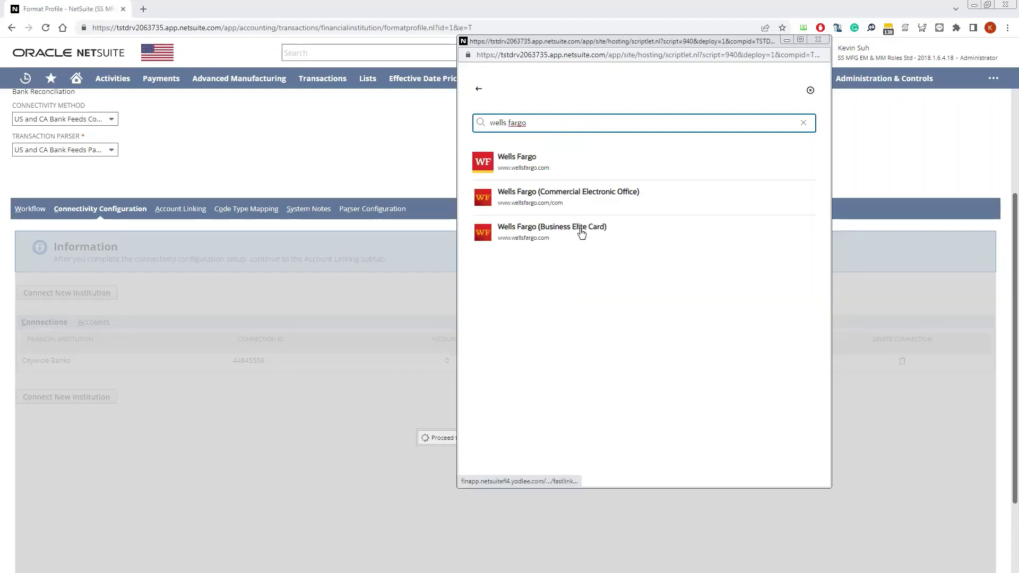
Replace the bank search with 'silicon valley'.
{"action": "triple_click", "coordinate": [547, 121]}
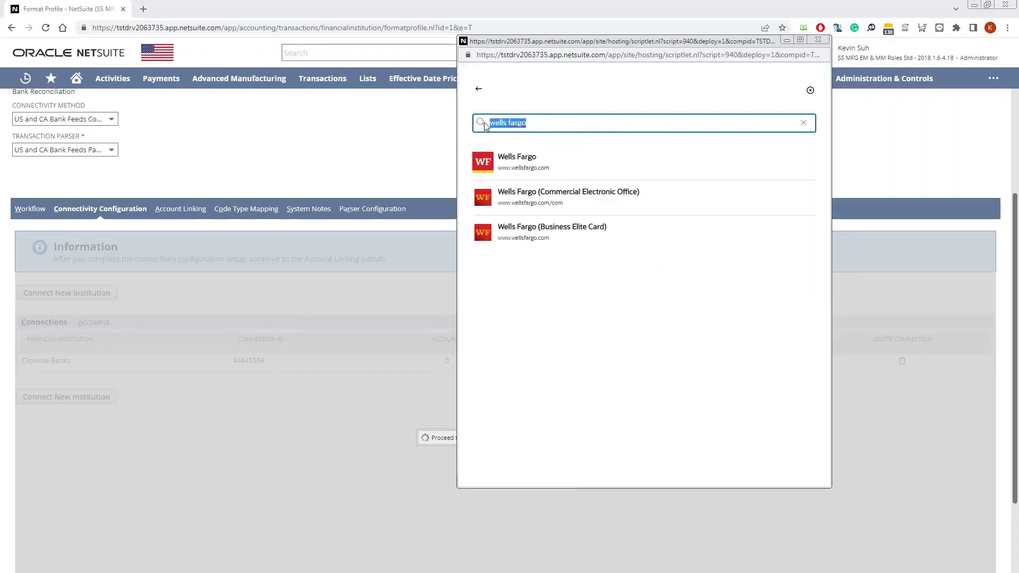
{"action": "type", "text": "sillicon"}
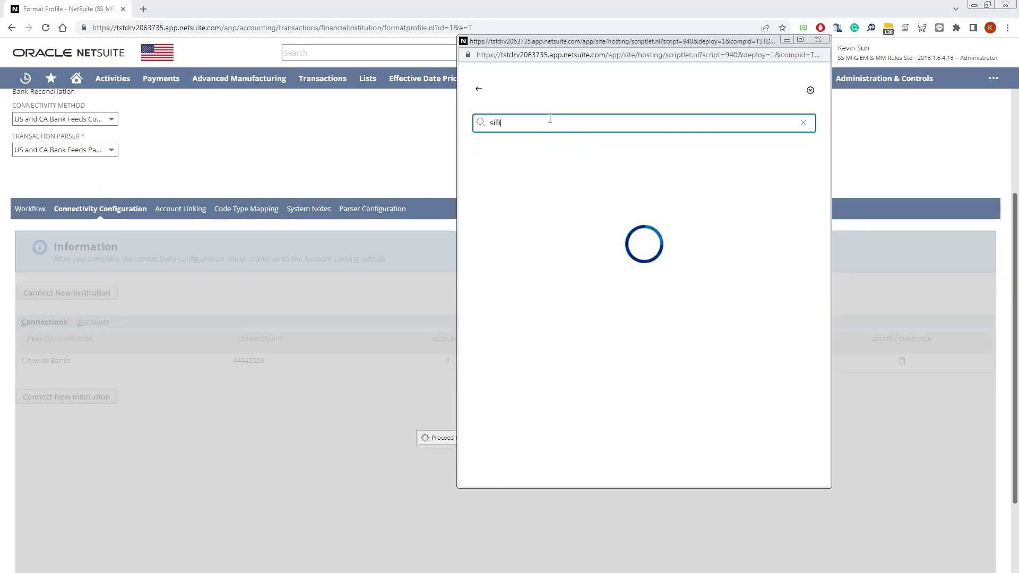
{"action": "key", "text": "BackSpace"}
{"action": "key", "text": "BackSpace"}
{"action": "key", "text": "BackSpace"}
{"action": "key", "text": "BackSpace"}
{"action": "key", "text": "BackSpace"}
{"action": "type", "text": "icon"}
{"action": "type", "text": "valley"}
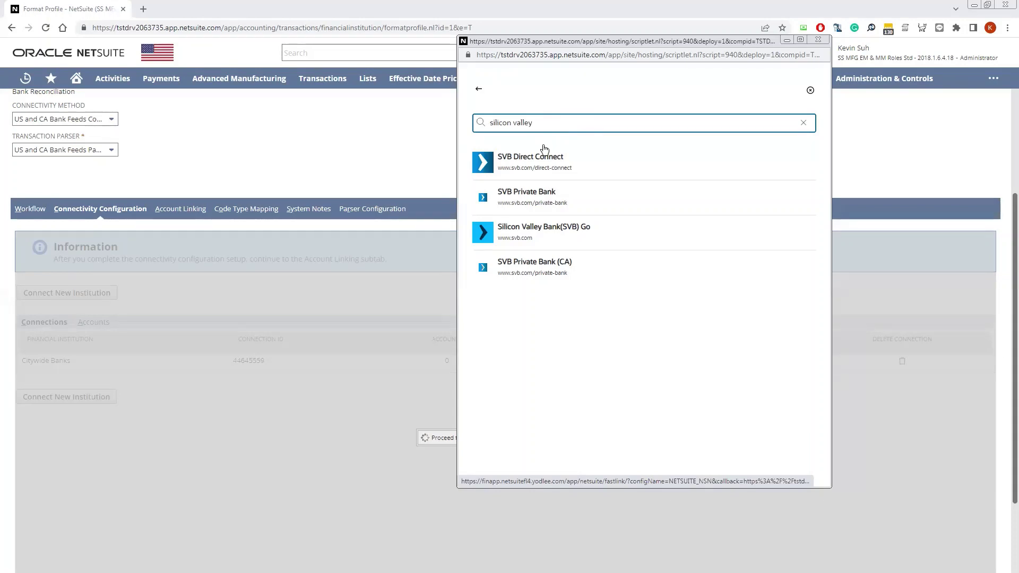
Search 'wells fargo' again and choose the main Wells Fargo result.
{"action": "left_click_drag", "start_coordinate": [532, 123], "coordinate": [487, 123]}
{"action": "type", "text": "wee"}
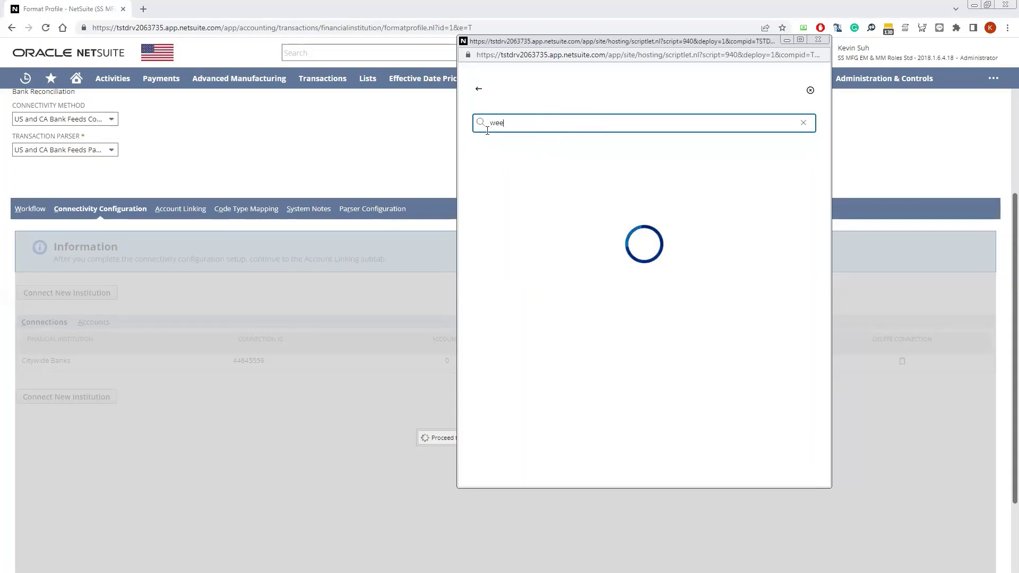
{"action": "key", "text": "BackSpace"}
{"action": "type", "text": "lls fargo"}
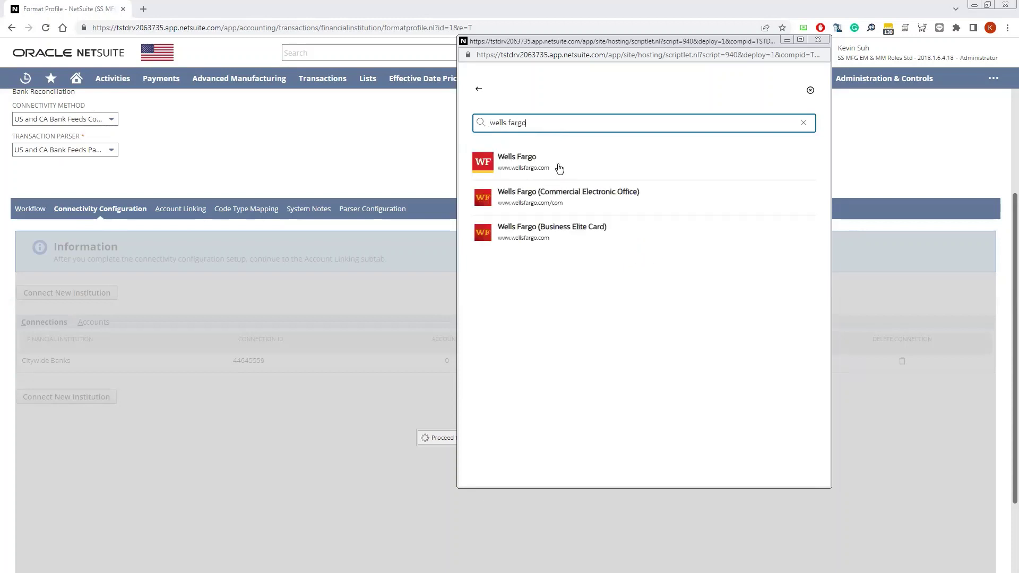
{"action": "left_click", "coordinate": [559, 168]}
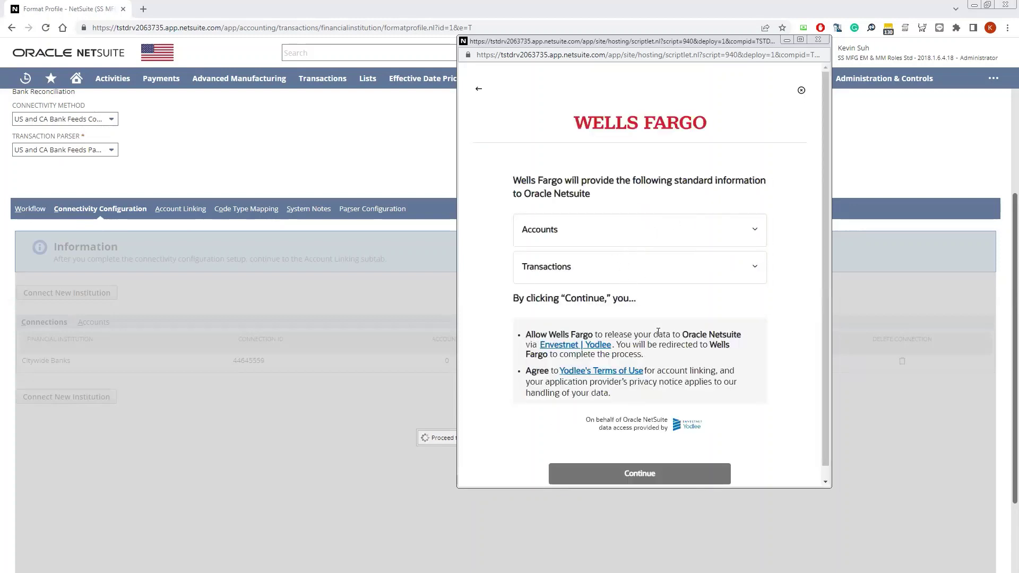
Agree to share Wells Fargo data, then return to the NetSuite window once the sign-on page opens.
{"action": "left_click", "coordinate": [650, 473]}
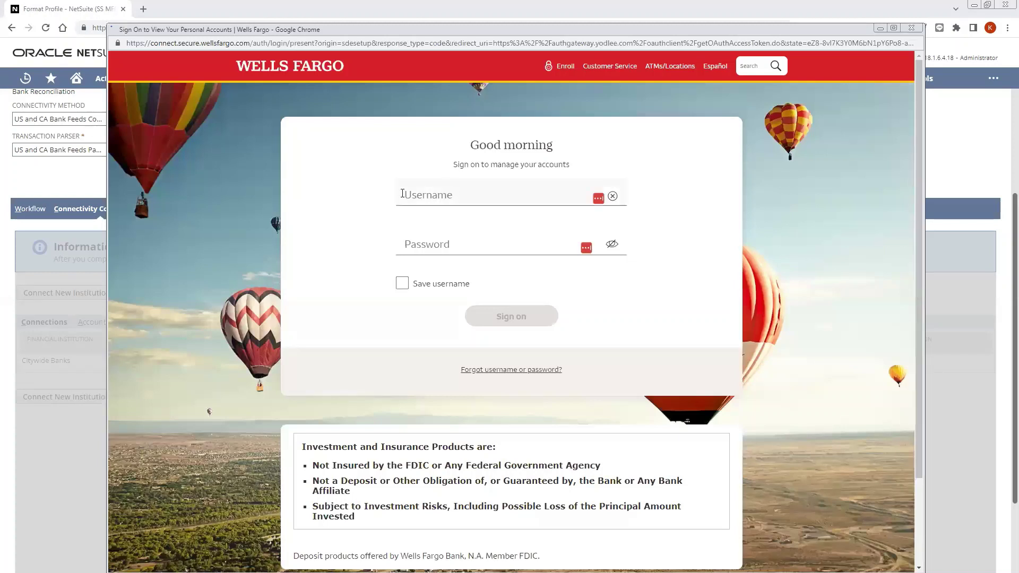
{"action": "left_click", "coordinate": [92, 178]}
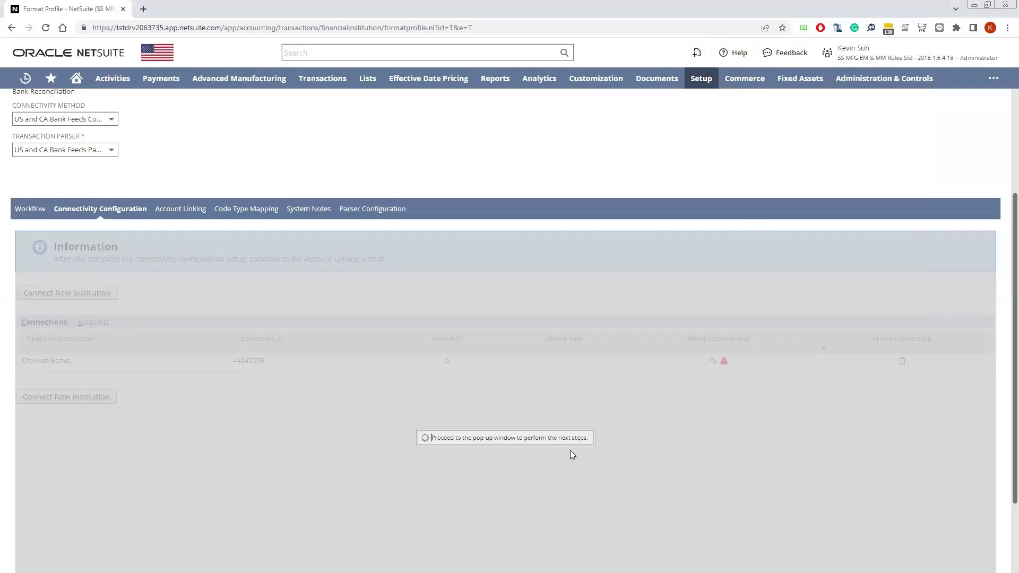
Reload the profile and check its Connections row: Citywide Banks still has 0 accounts.
{"action": "left_click", "coordinate": [46, 29]}
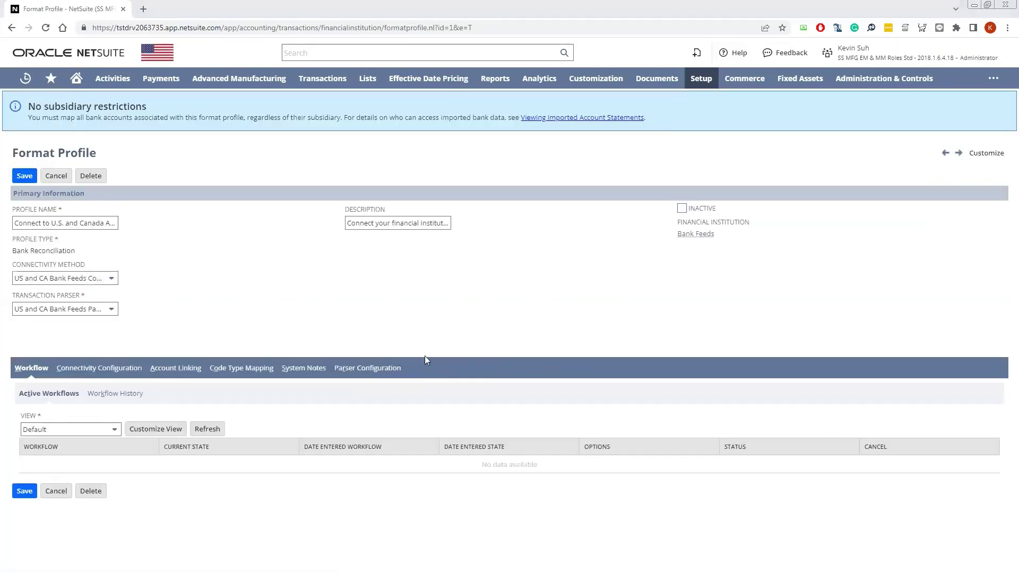
{"action": "left_click", "coordinate": [104, 369]}
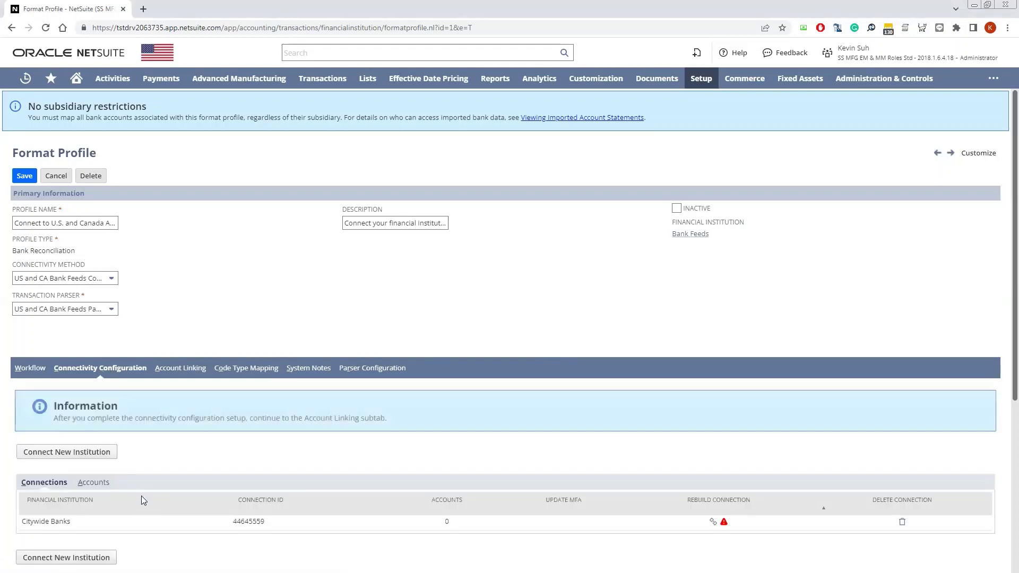
{"action": "scroll", "coordinate": [310, 408], "scroll_direction": "down", "scroll_amount": 3}
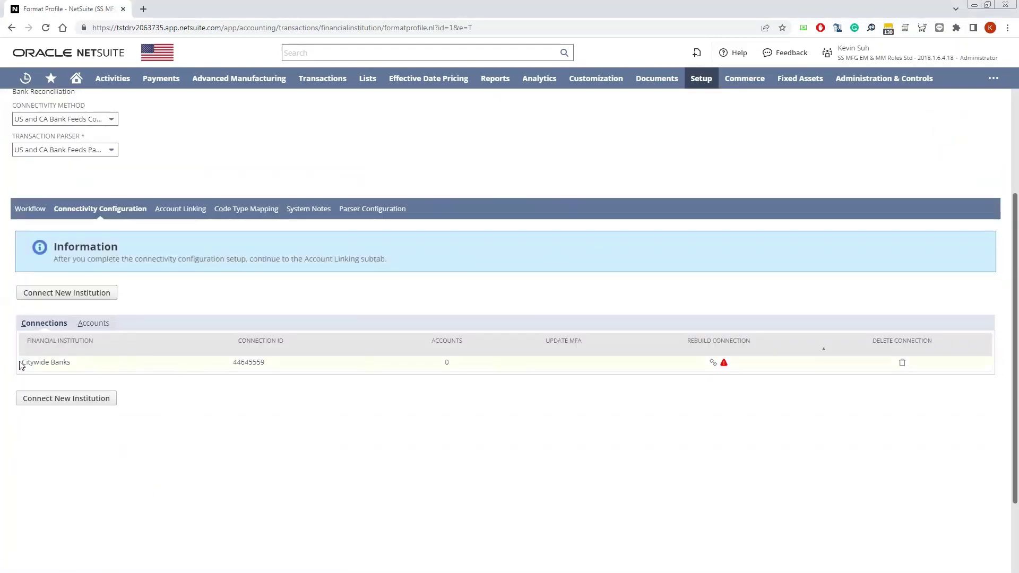
{"action": "left_click_drag", "start_coordinate": [21, 363], "coordinate": [270, 370]}
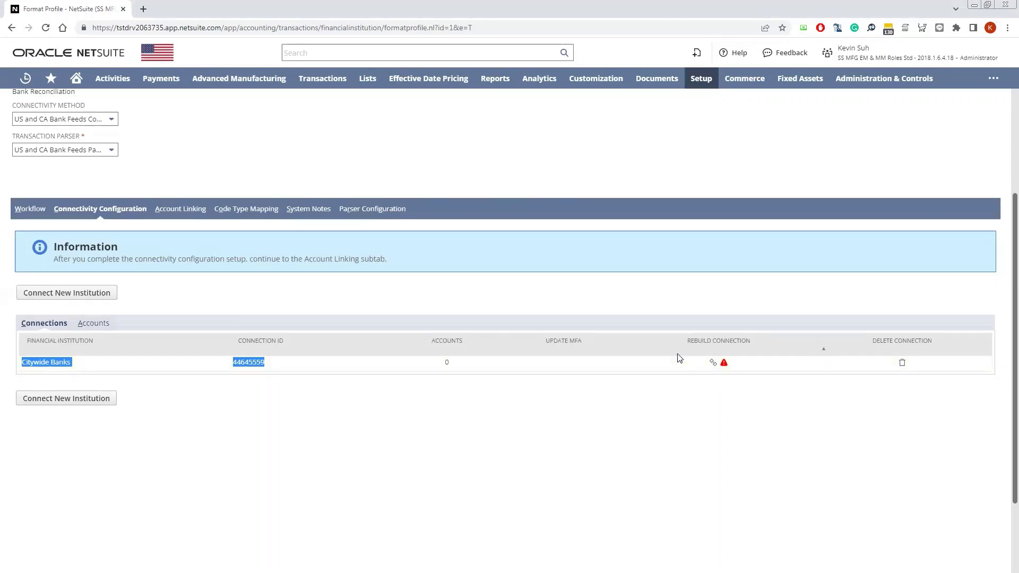
{"action": "left_click", "coordinate": [447, 363]}
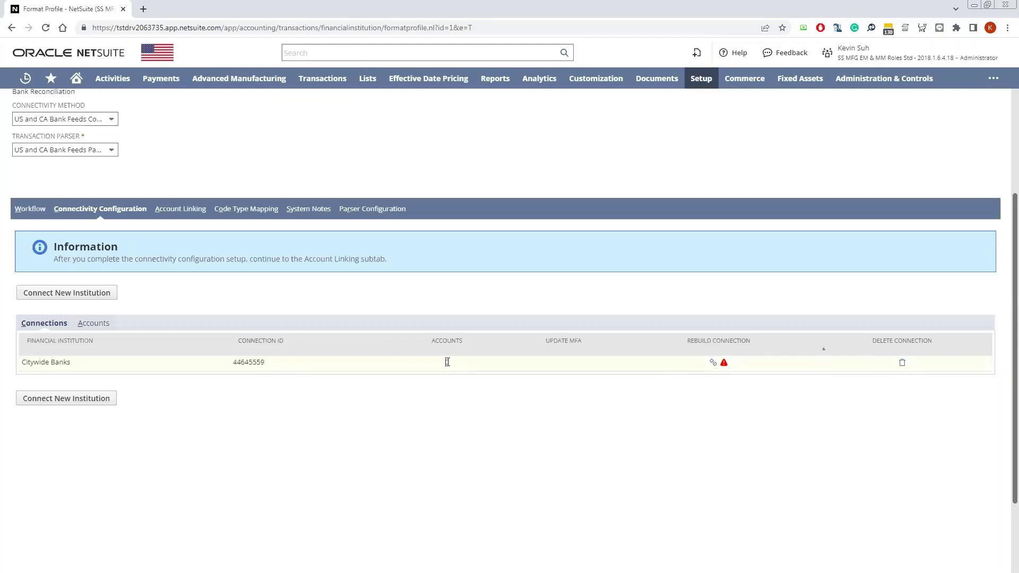
{"action": "double_click", "coordinate": [447, 362]}
Switch the format profile to Account Linking, where no bank accounts are loaded yet.
{"action": "left_click", "coordinate": [175, 211]}
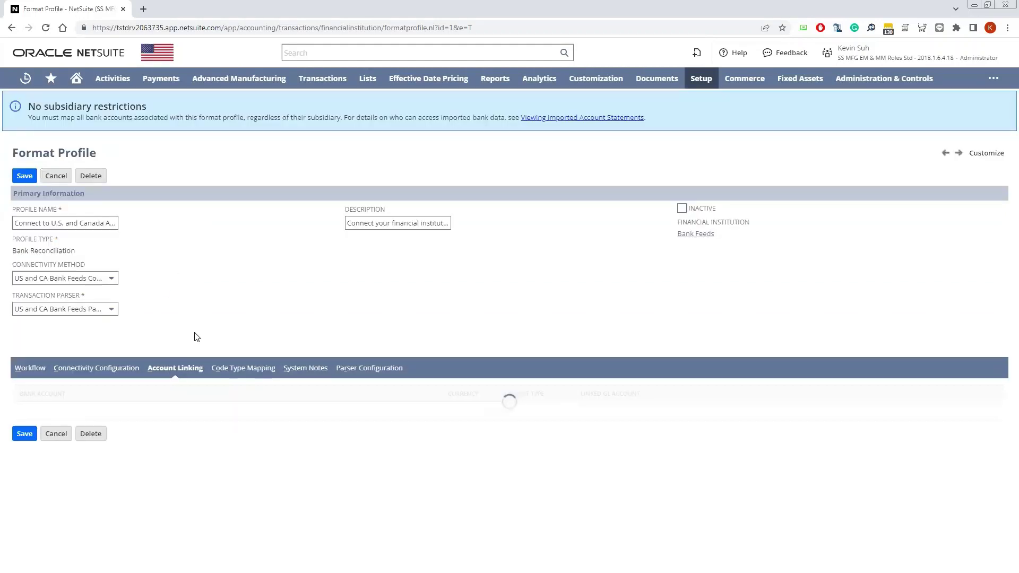